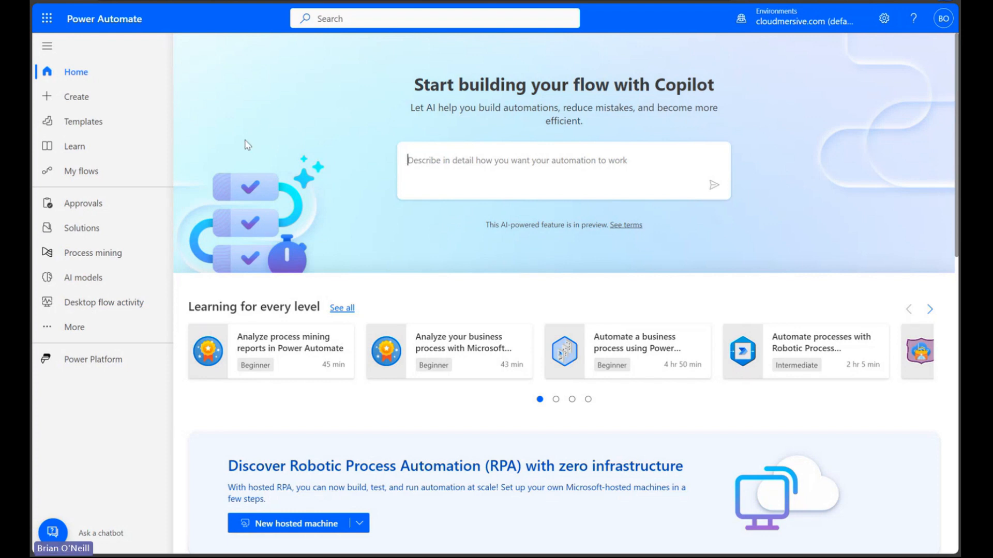
Create a blank instant cloud flow that is triggered manually, without giving it a name
{"action": "left_click", "coordinate": [77, 96]}
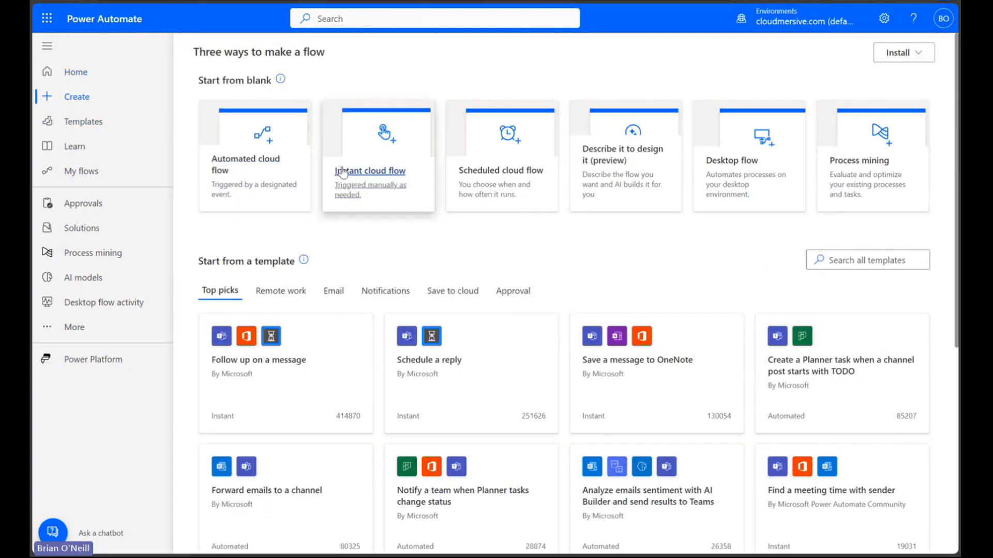
{"action": "left_click", "coordinate": [374, 182]}
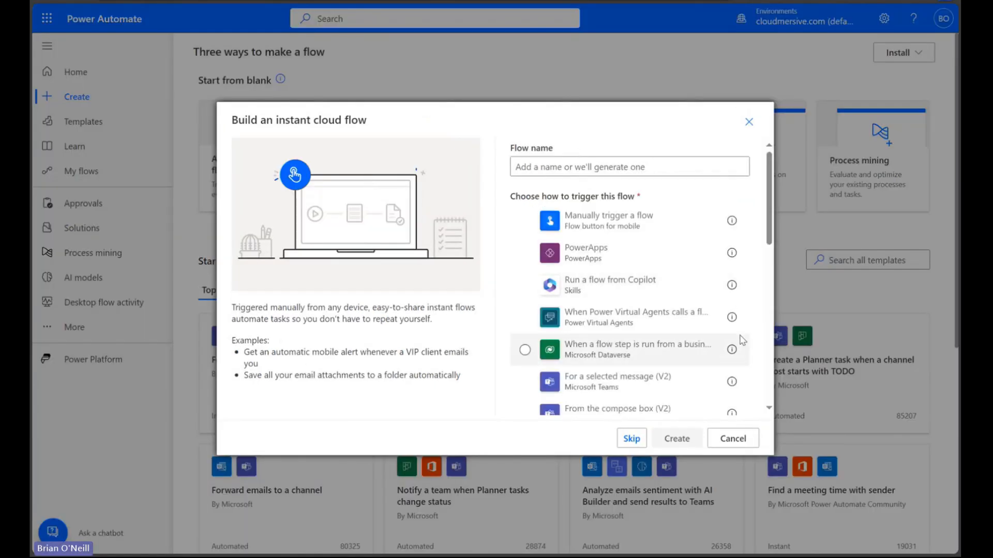
{"action": "left_click", "coordinate": [608, 225]}
{"action": "left_click", "coordinate": [669, 439]}
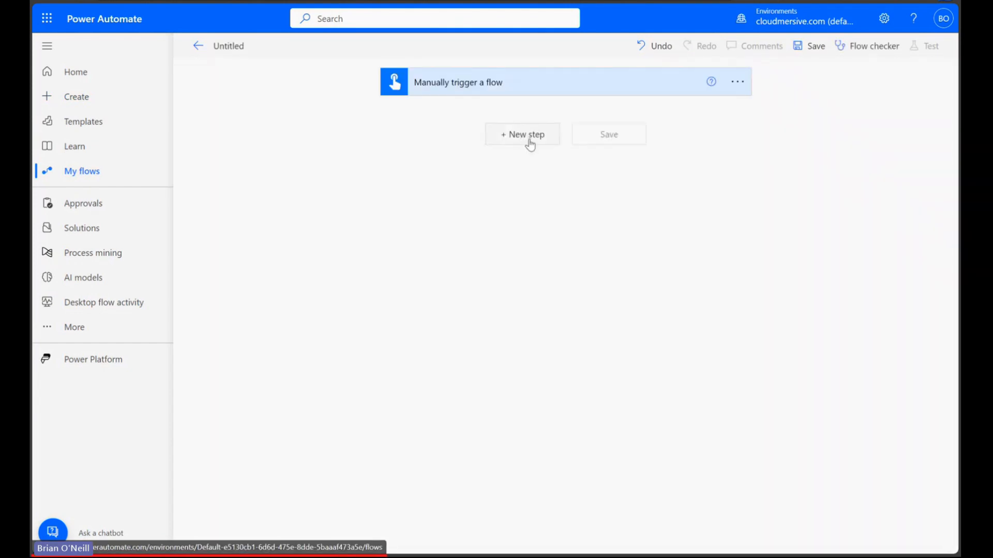
Add the OneDrive for Business "Get file content" action after the manual trigger
{"action": "left_click", "coordinate": [525, 136]}
{"action": "type", "text": "get file c"}
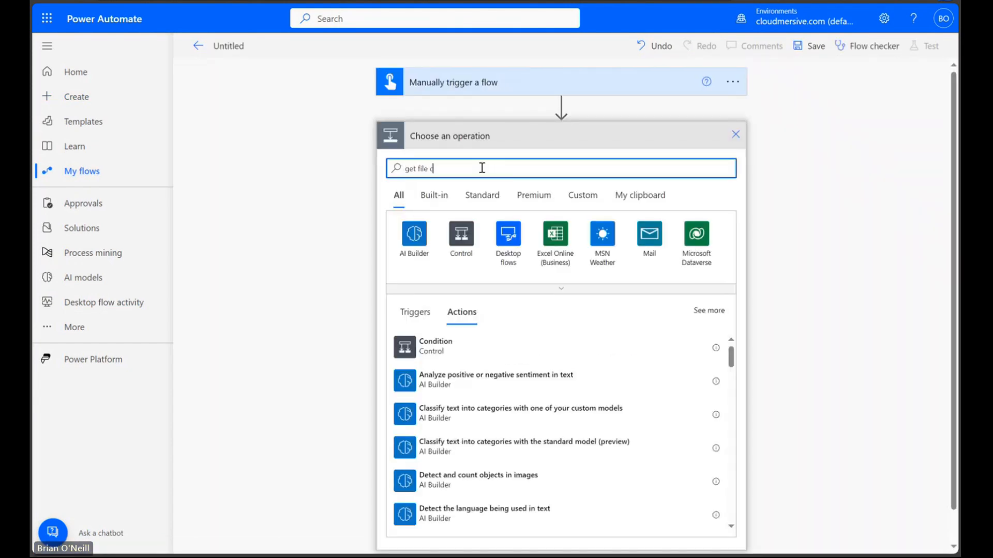
{"action": "type", "text": "ontent"}
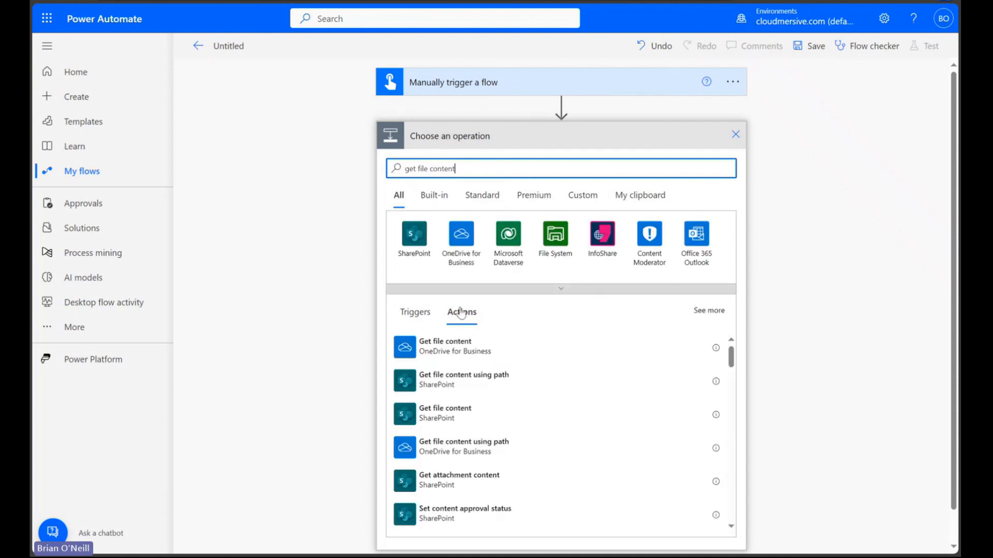
{"action": "left_click", "coordinate": [455, 345]}
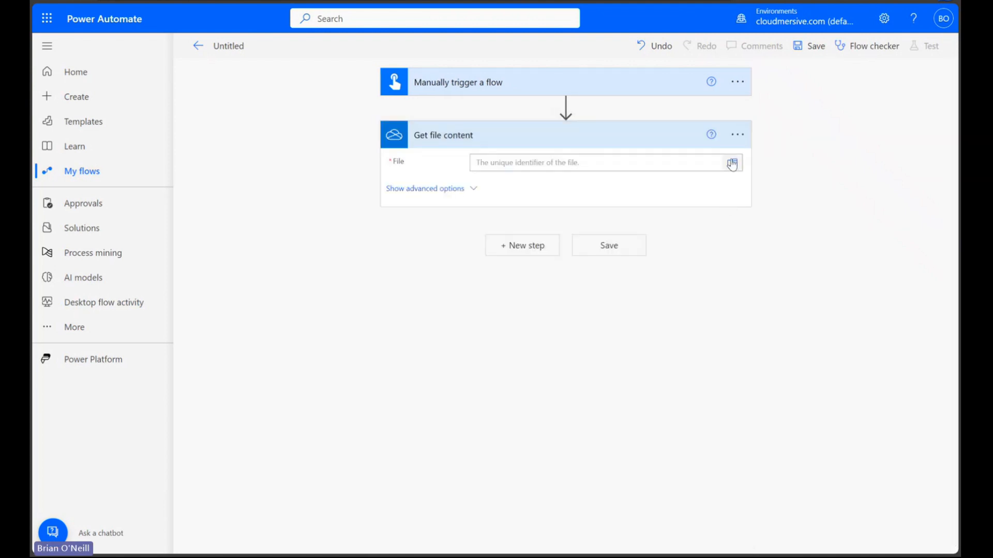
Select /Sample Files/3pagepdf.pdf from OneDrive as the file for the Get file content action
{"action": "left_click", "coordinate": [731, 163]}
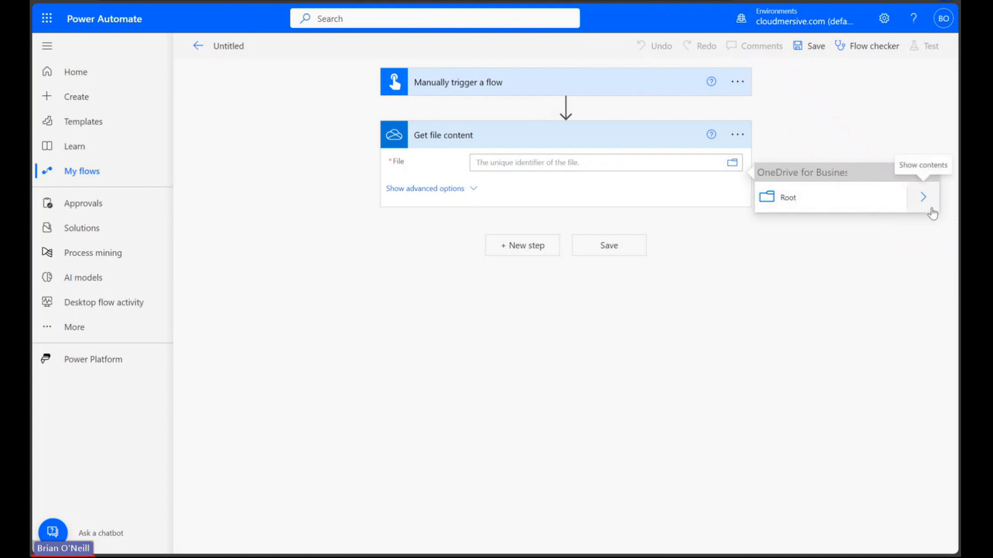
{"action": "left_click", "coordinate": [929, 207]}
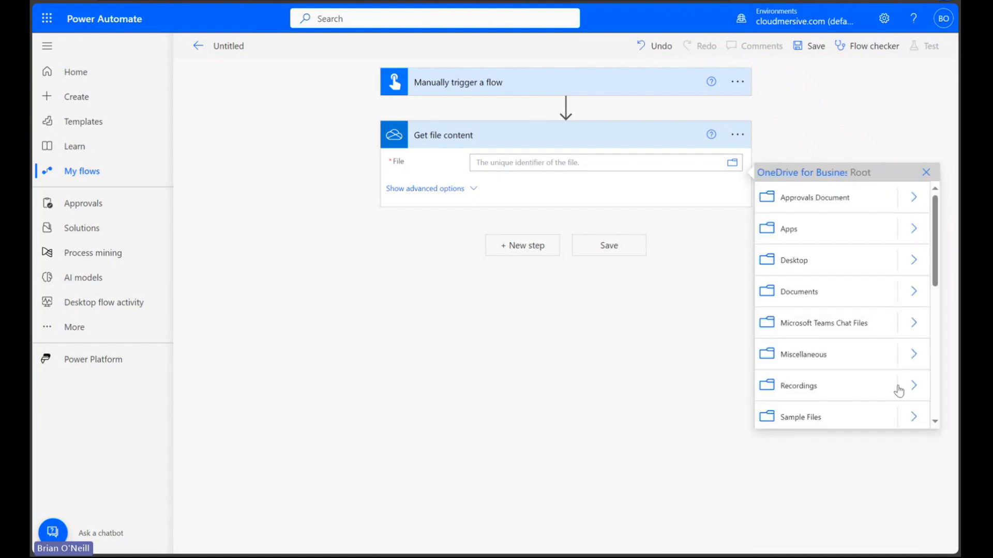
{"action": "left_click", "coordinate": [912, 418]}
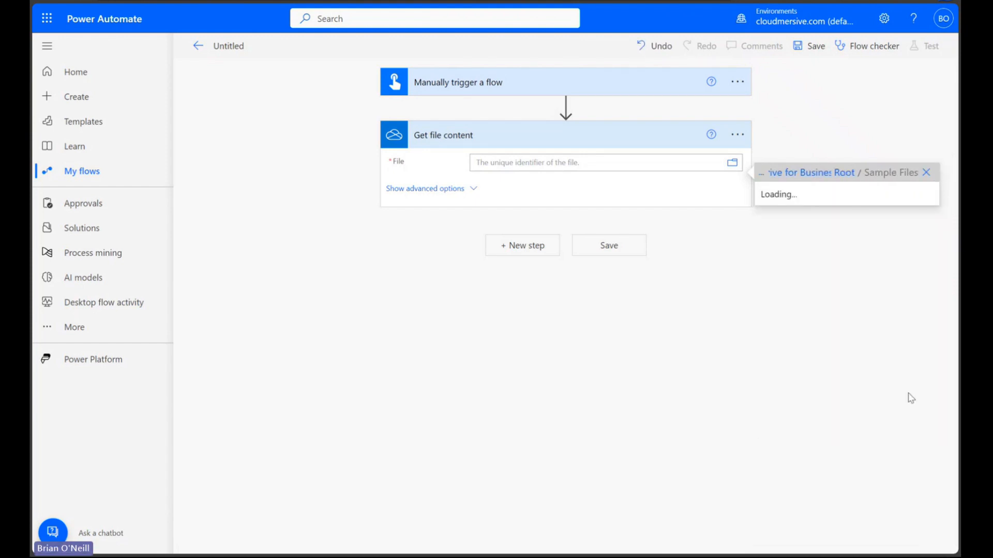
{"action": "left_click", "coordinate": [802, 196]}
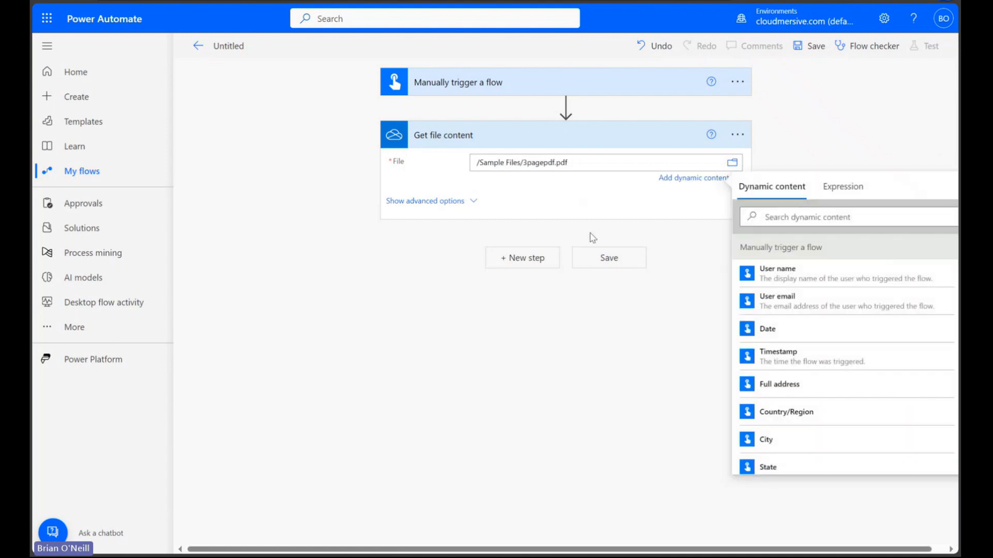
Add the Cloudmersive PDF action "Rotate a range, subset of pages in a PDF document" after Get file content
{"action": "left_click", "coordinate": [522, 261]}
{"action": "type", "text": "cloudmersive"}
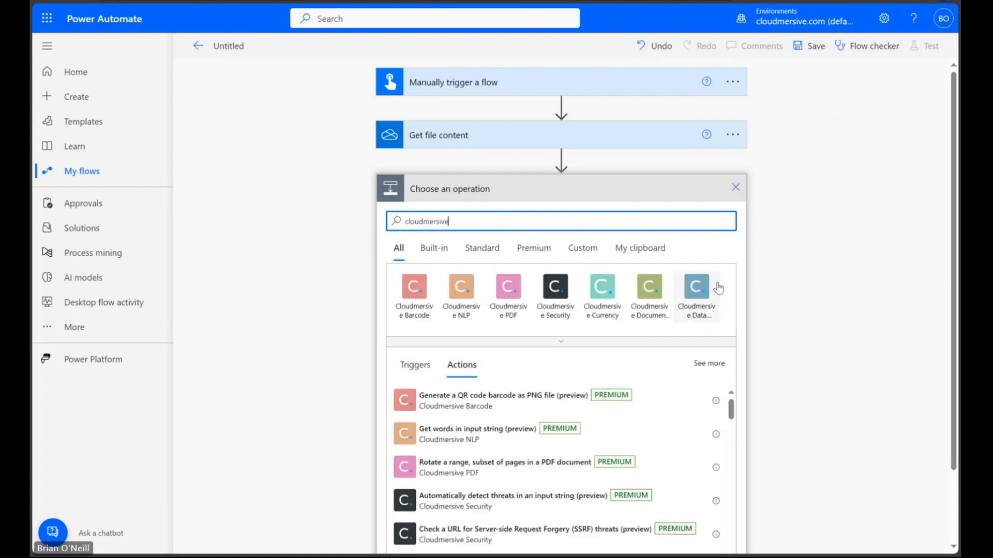
{"action": "left_click", "coordinate": [702, 343]}
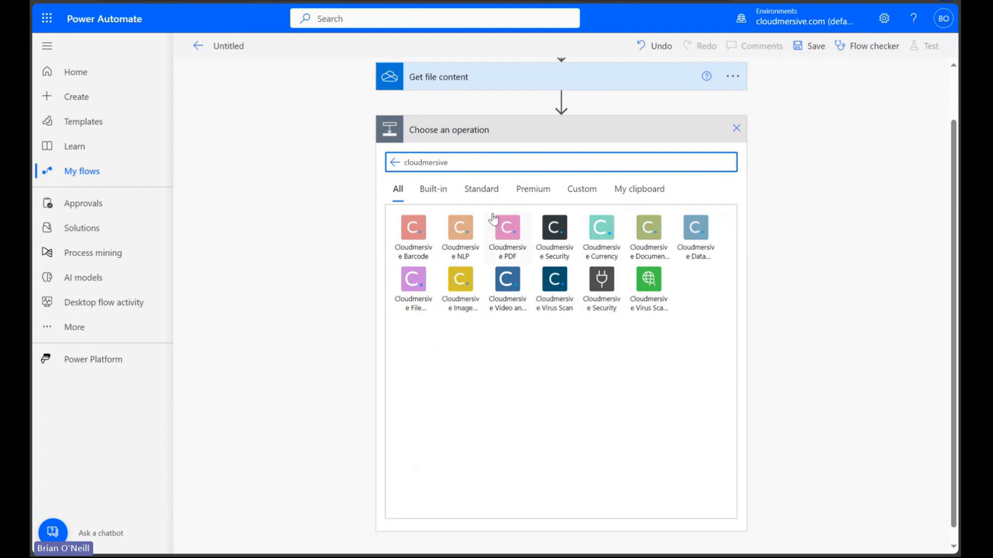
{"action": "left_click", "coordinate": [500, 228]}
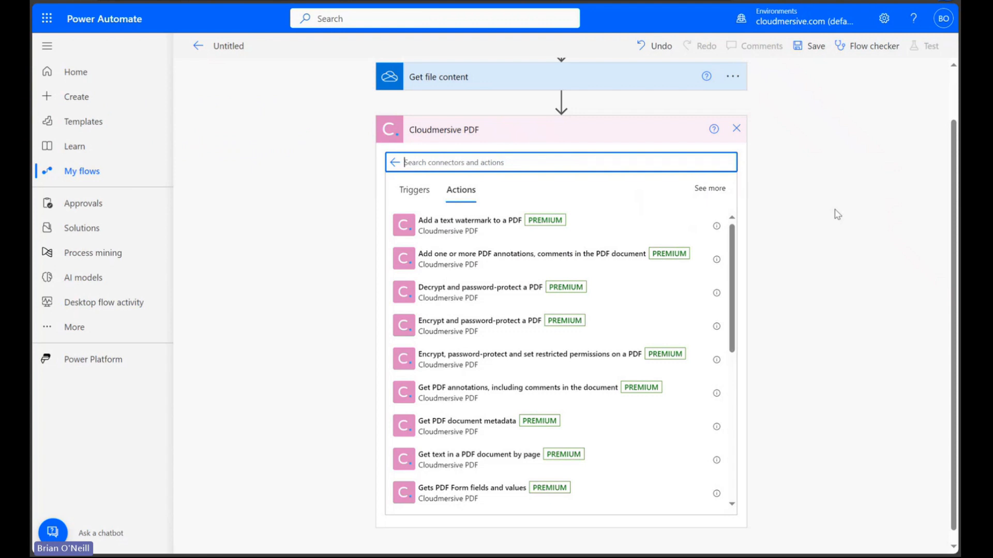
{"action": "type", "text": "rotate"}
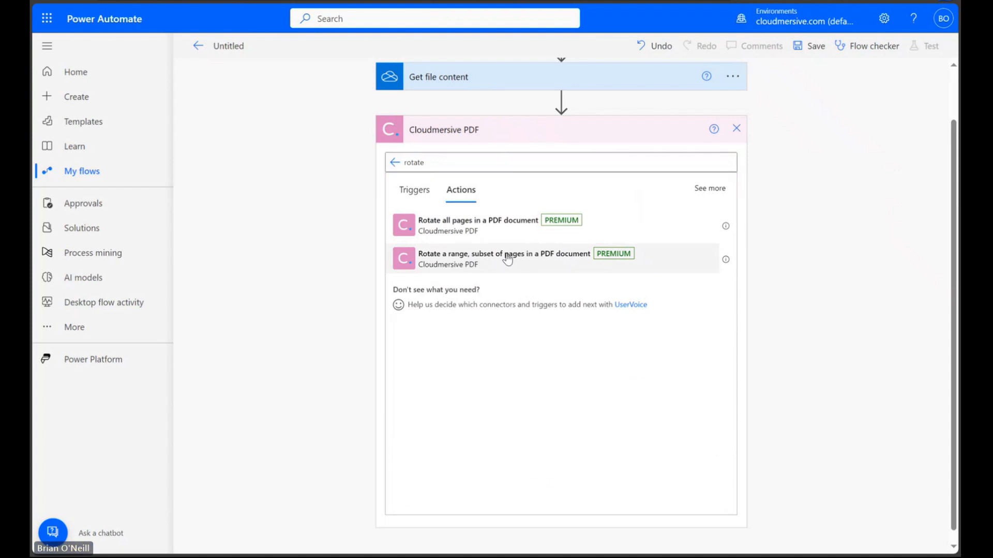
{"action": "left_click", "coordinate": [508, 259]}
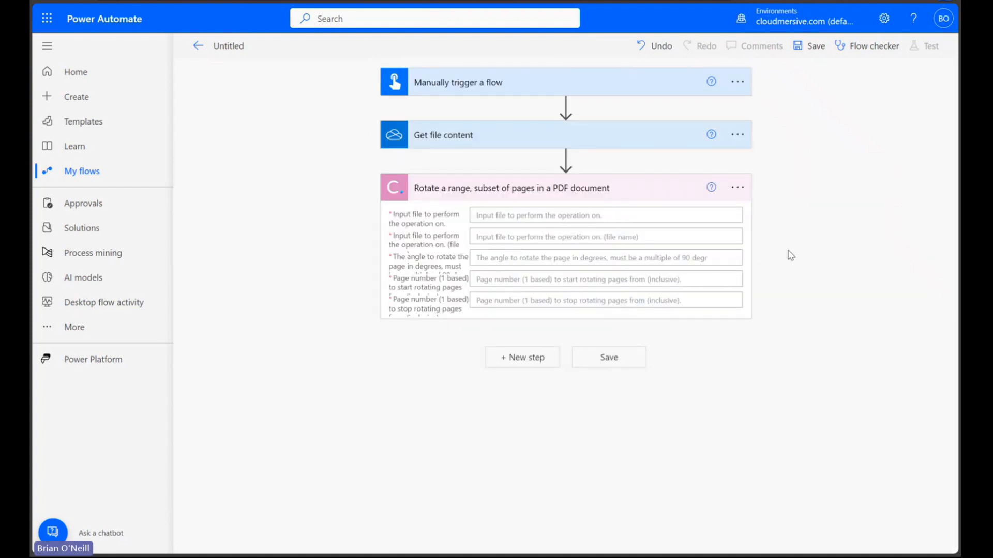
Set the rotate action's input file to the File content from Get file content, and its file name to file.pdf
{"action": "left_click", "coordinate": [566, 215]}
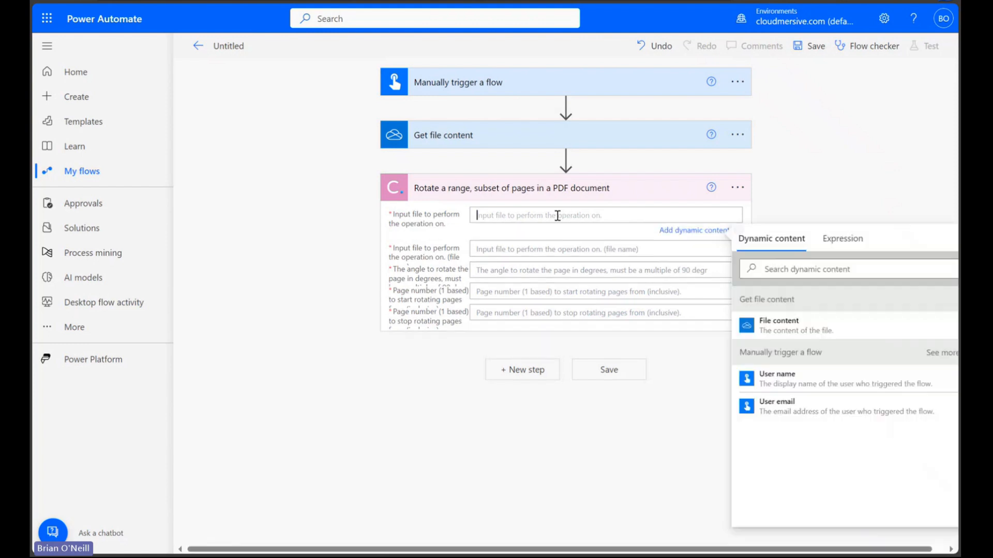
{"action": "left_click", "coordinate": [797, 336]}
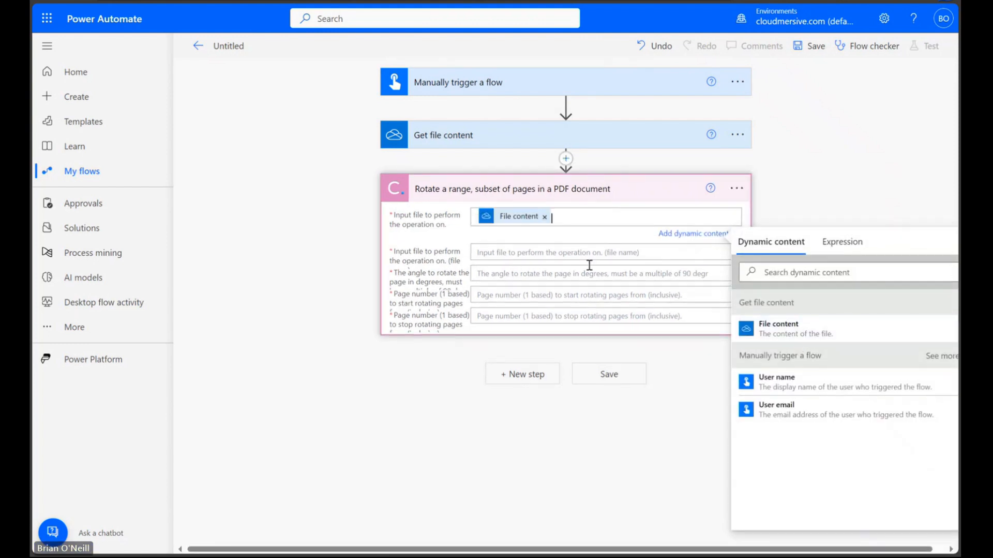
{"action": "left_click", "coordinate": [566, 254]}
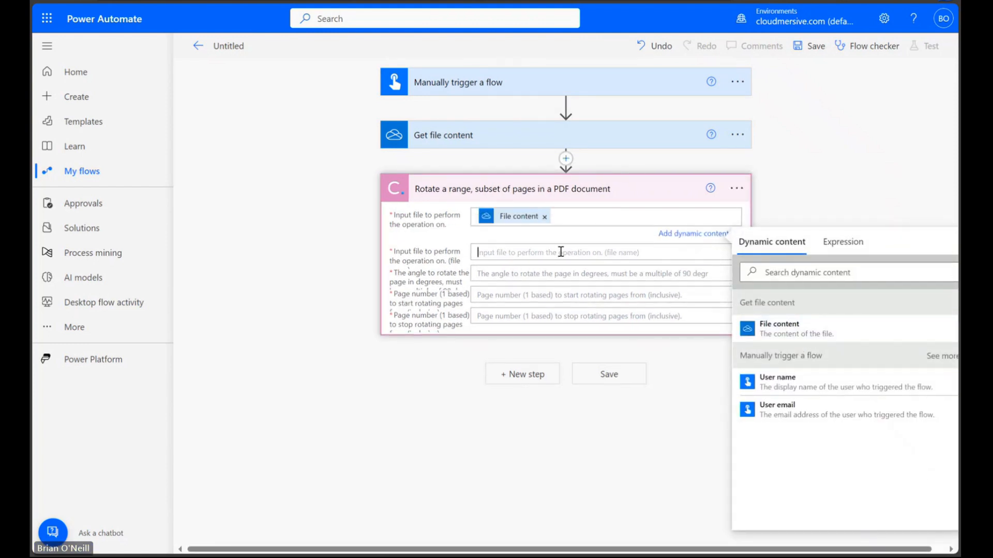
{"action": "type", "text": "file.pdf"}
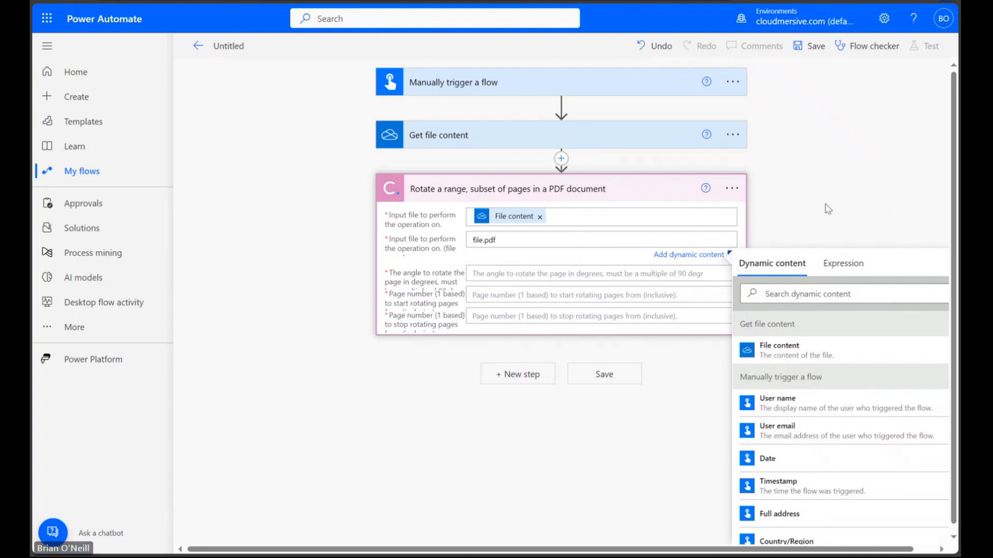
{"action": "left_click", "coordinate": [826, 209]}
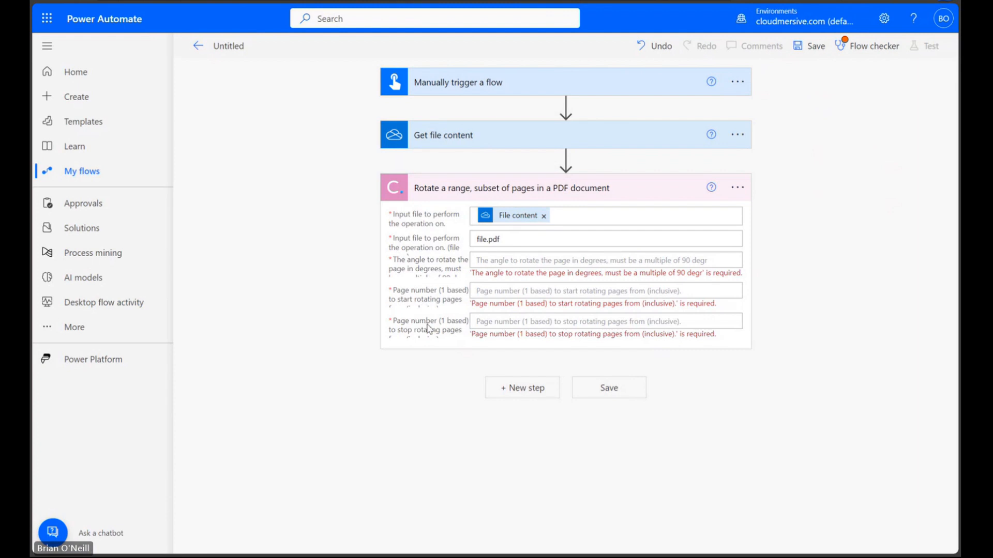
Set the rotate action's angle to 90 degrees and its page range to start at page 2 and stop at page 3
{"action": "left_click", "coordinate": [562, 262]}
{"action": "type", "text": "90"}
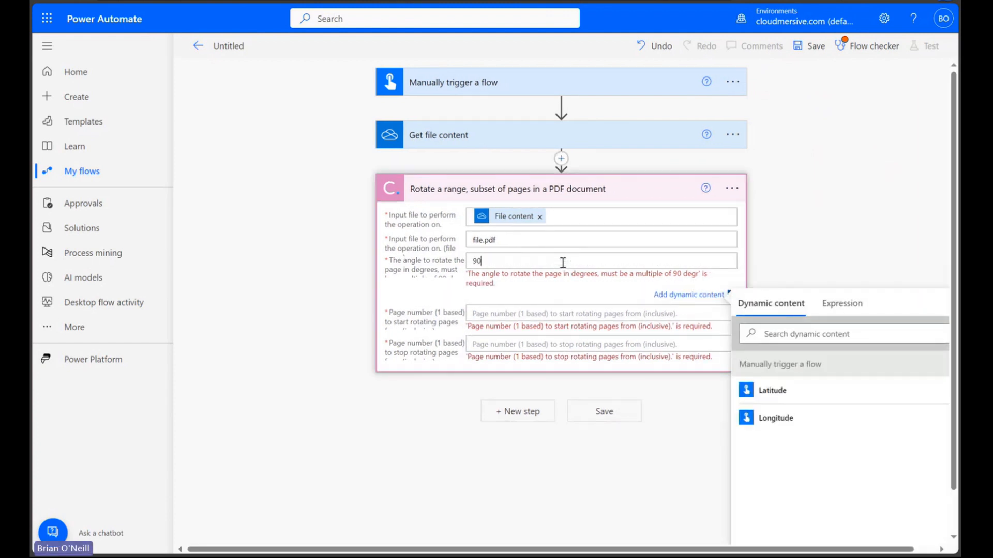
{"action": "left_click", "coordinate": [920, 237]}
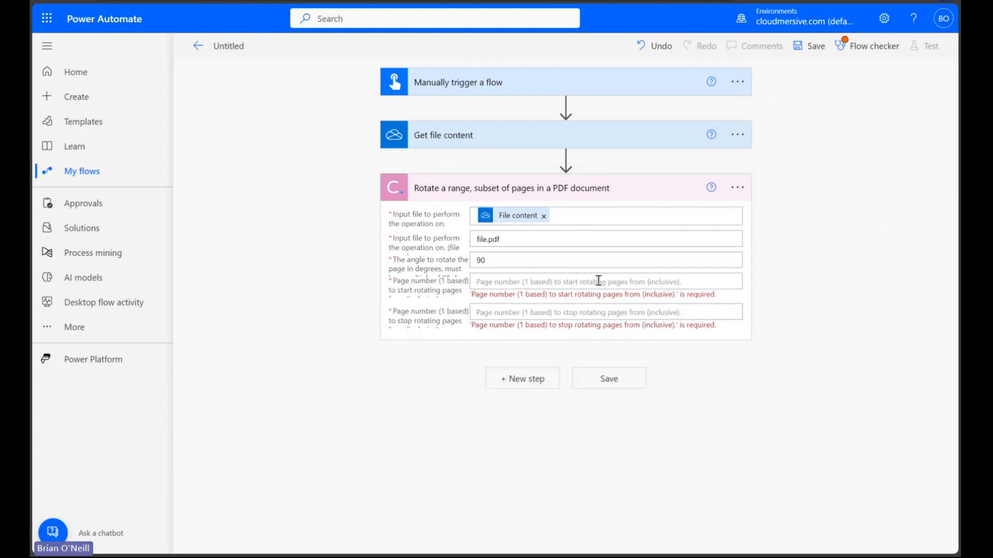
{"action": "left_click", "coordinate": [573, 280]}
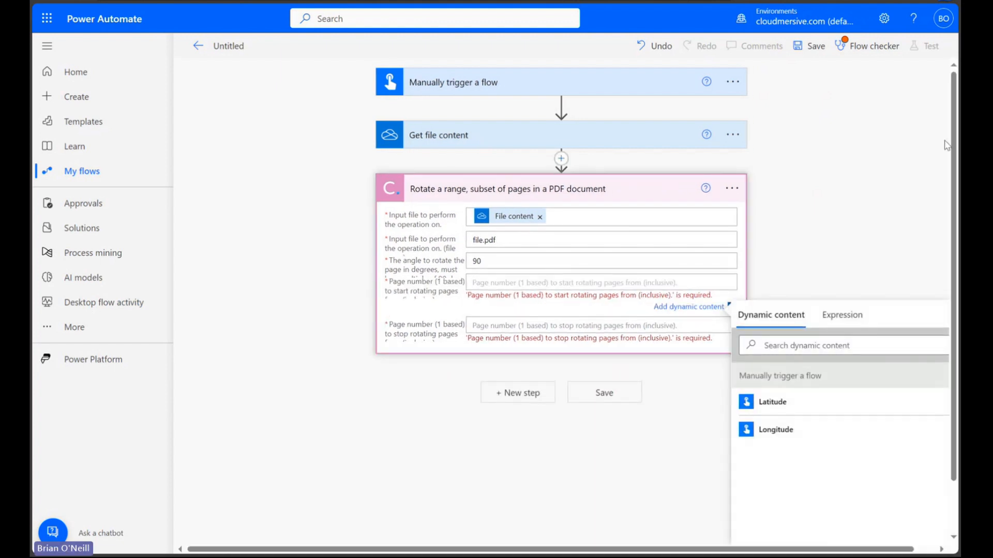
{"action": "type", "text": "2"}
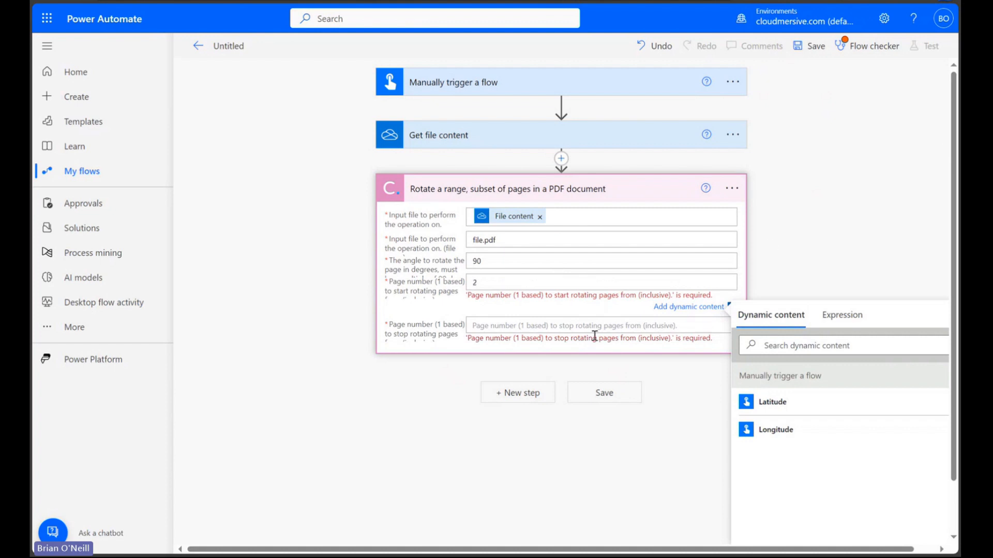
{"action": "left_click", "coordinate": [577, 328]}
{"action": "type", "text": "3"}
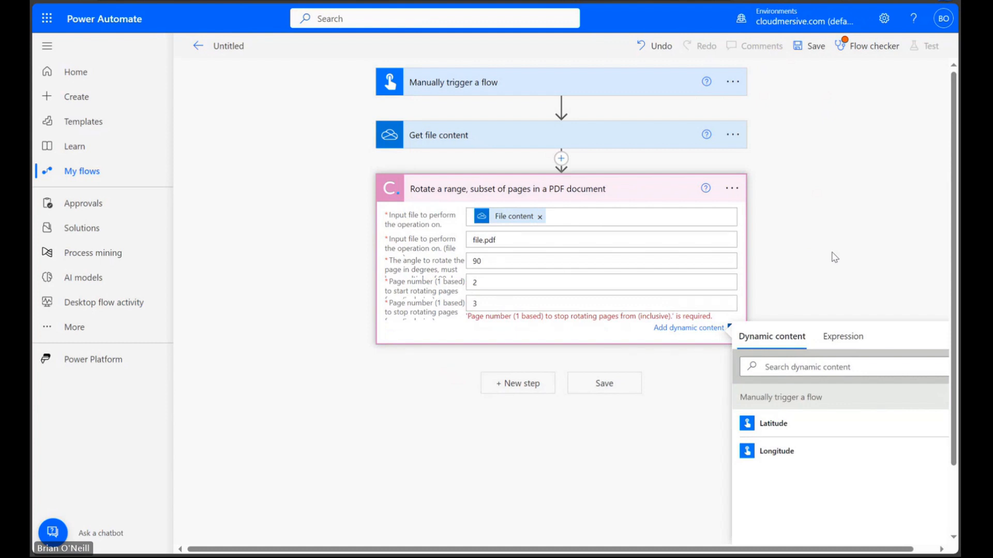
{"action": "left_click", "coordinate": [834, 257]}
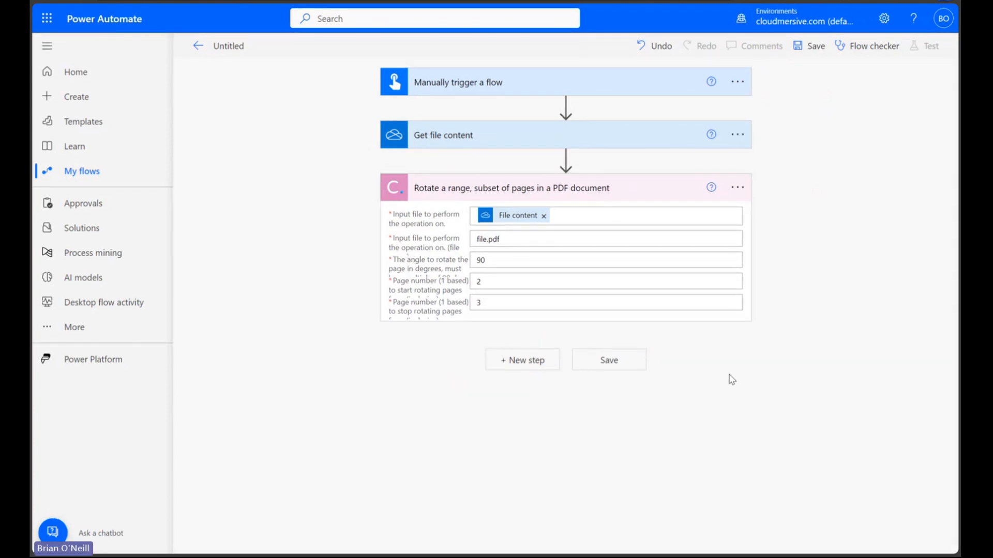
Add the OneDrive for Business "Create file" action after the PDF rotation action
{"action": "left_click", "coordinate": [531, 367]}
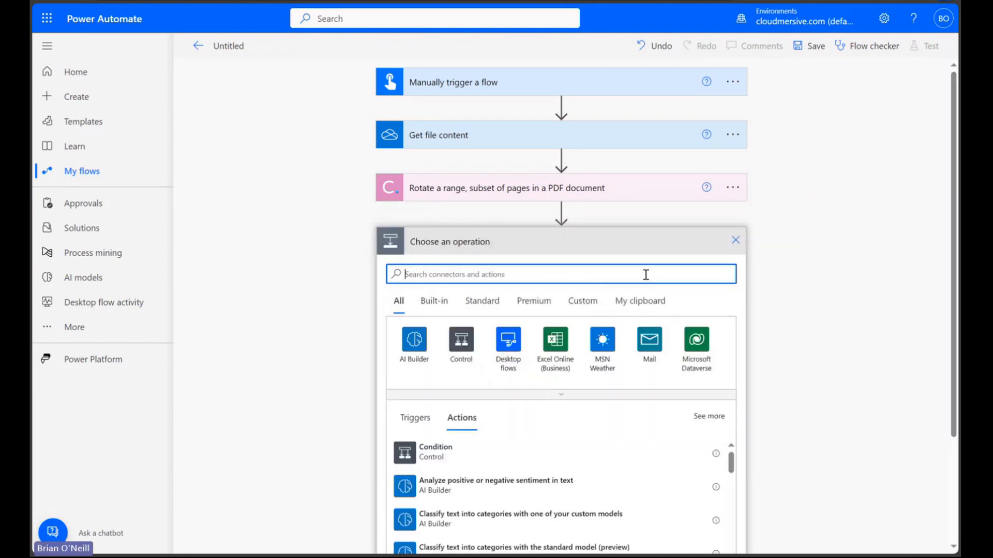
{"action": "type", "text": "create file"}
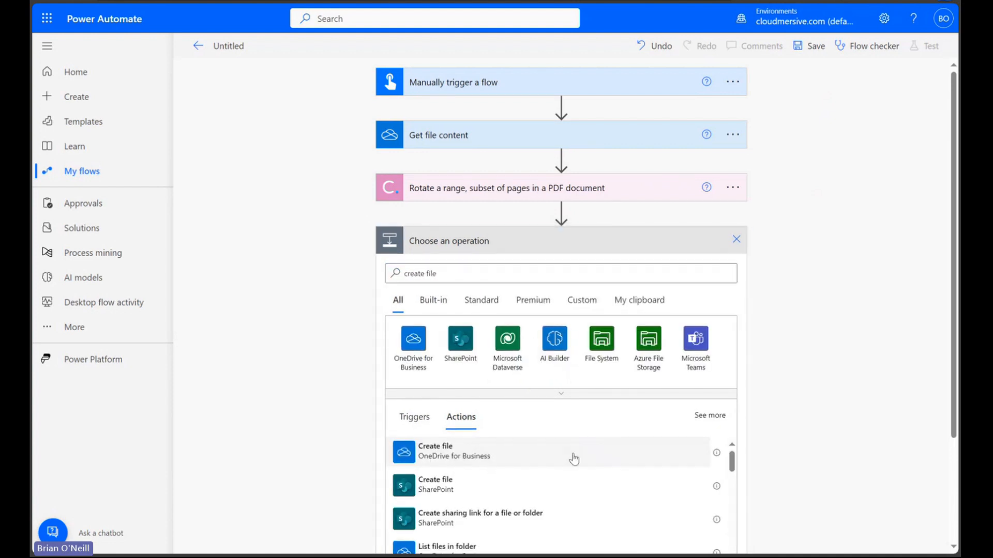
{"action": "left_click", "coordinate": [572, 458]}
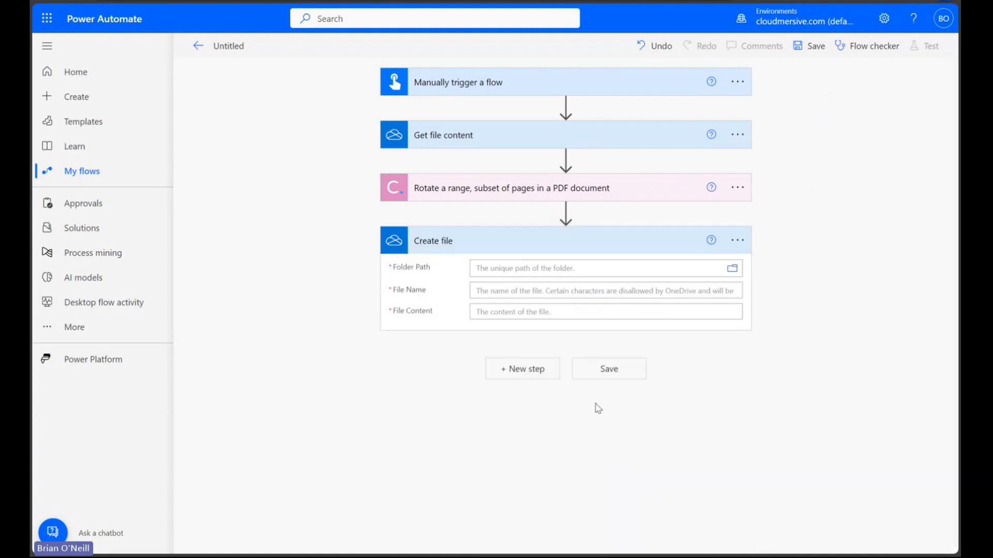
Set the Create file action's folder path to /Sample Files and its file name to rotatedpdf.pdf
{"action": "left_click", "coordinate": [736, 276]}
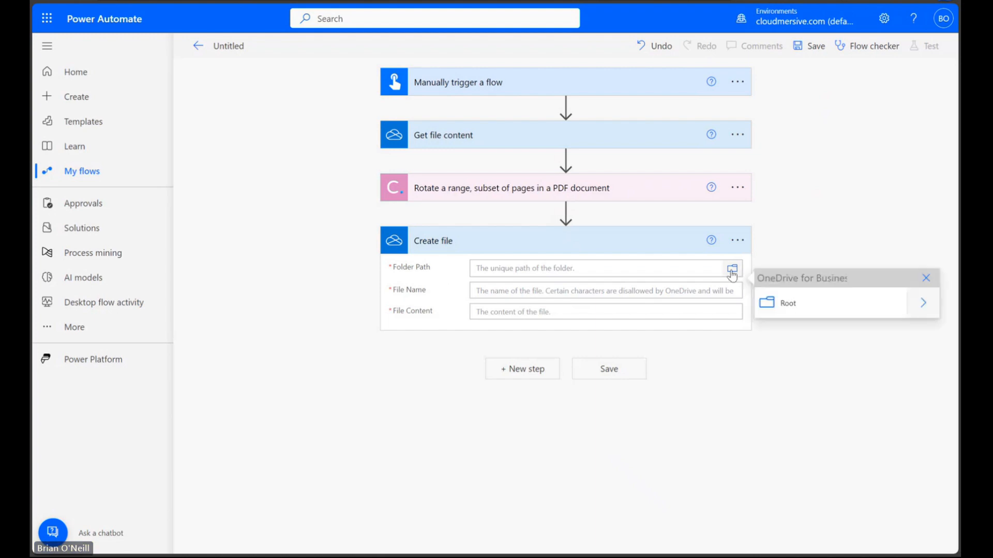
{"action": "left_click", "coordinate": [929, 307]}
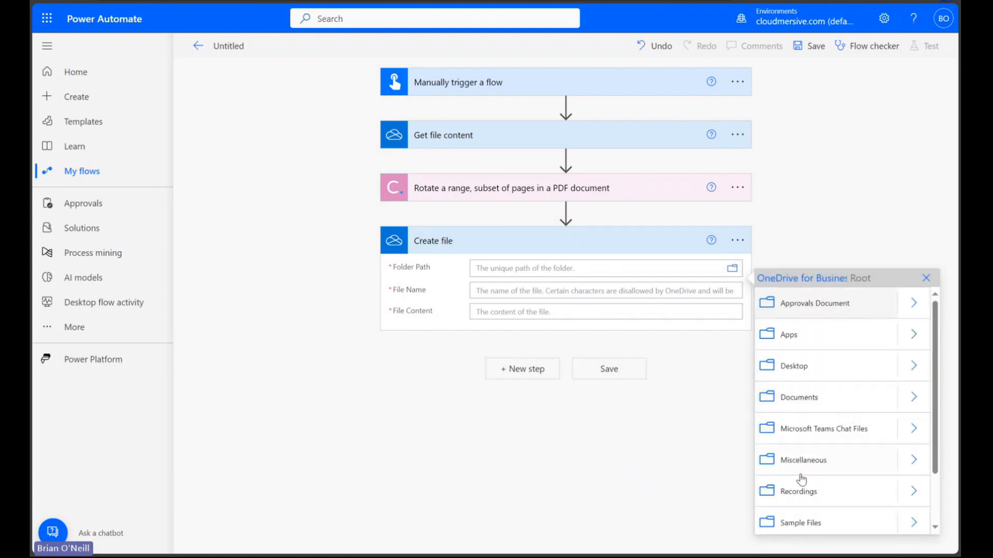
{"action": "left_click", "coordinate": [784, 528]}
{"action": "left_click", "coordinate": [578, 291]}
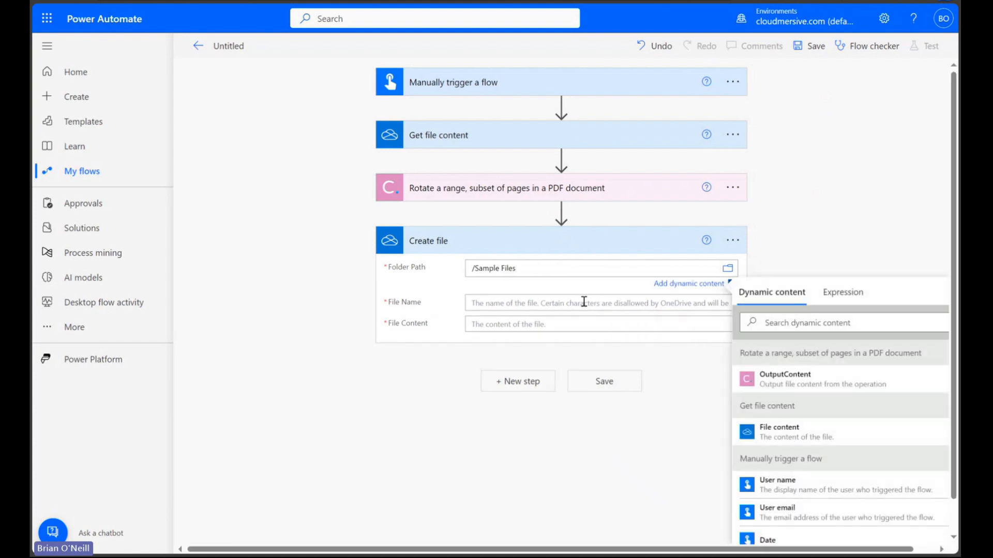
{"action": "type", "text": "rotatedpdf.pdf"}
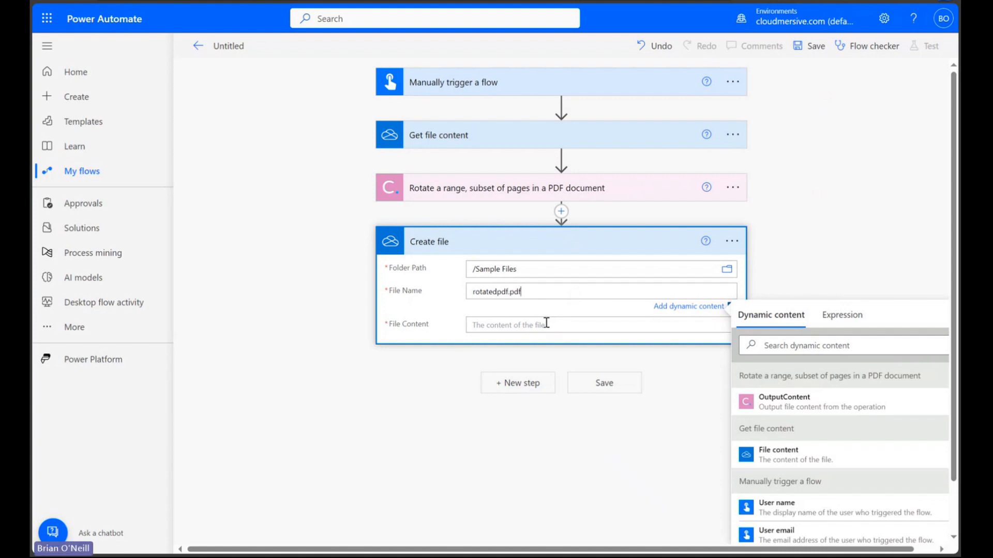
Use the rotate action's OutputContent as the file content of the Create file action
{"action": "left_click", "coordinate": [546, 322]}
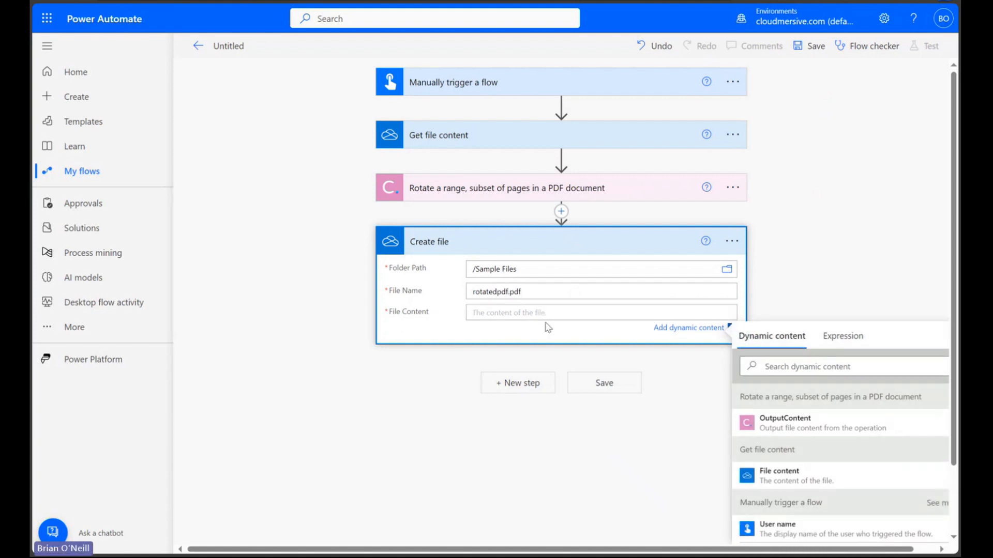
{"action": "left_click", "coordinate": [791, 425]}
{"action": "left_click", "coordinate": [883, 219]}
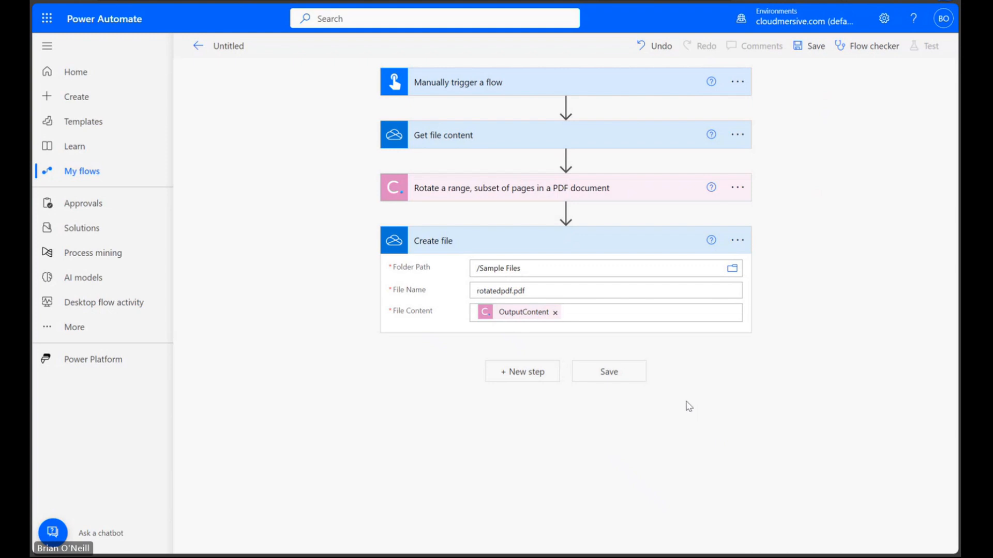
Save the flow and run a manual test of it with the OneDrive for Business and Cloudmersive PDF connections
{"action": "left_click", "coordinate": [626, 372]}
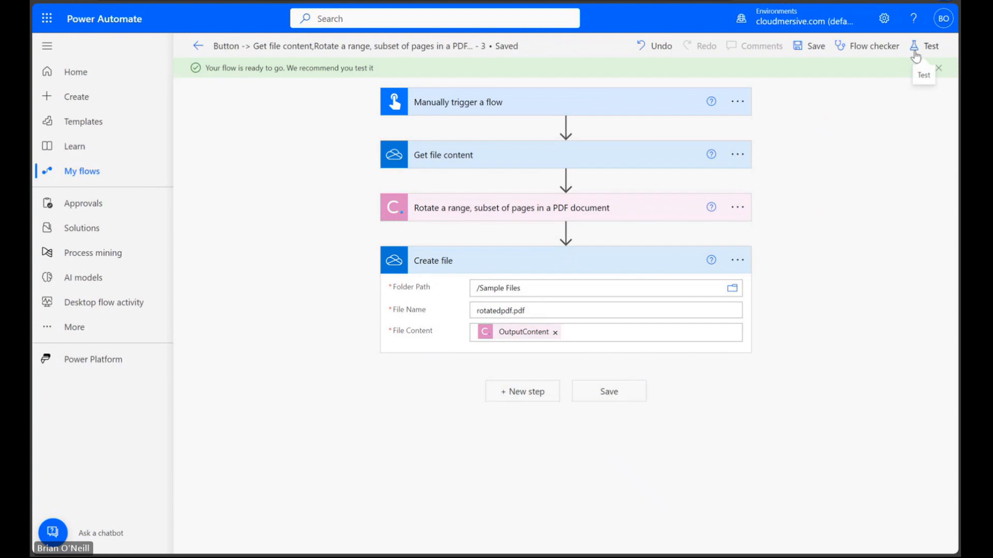
{"action": "left_click", "coordinate": [916, 57]}
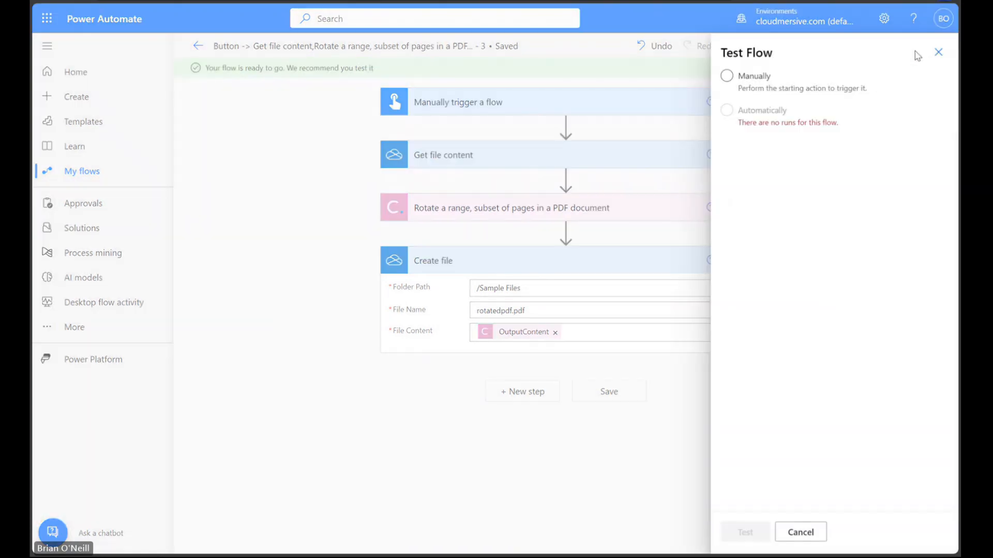
{"action": "left_click", "coordinate": [775, 86]}
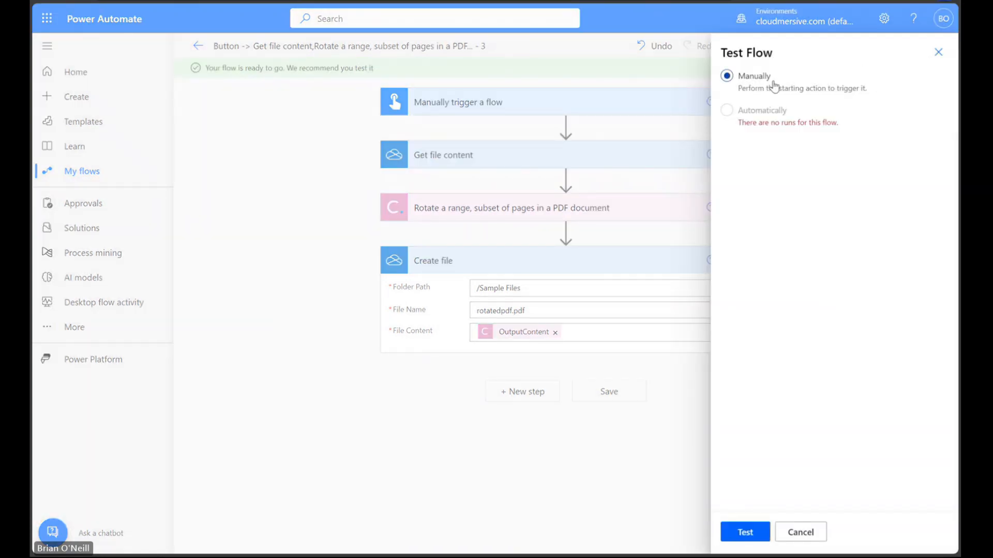
{"action": "left_click", "coordinate": [742, 539]}
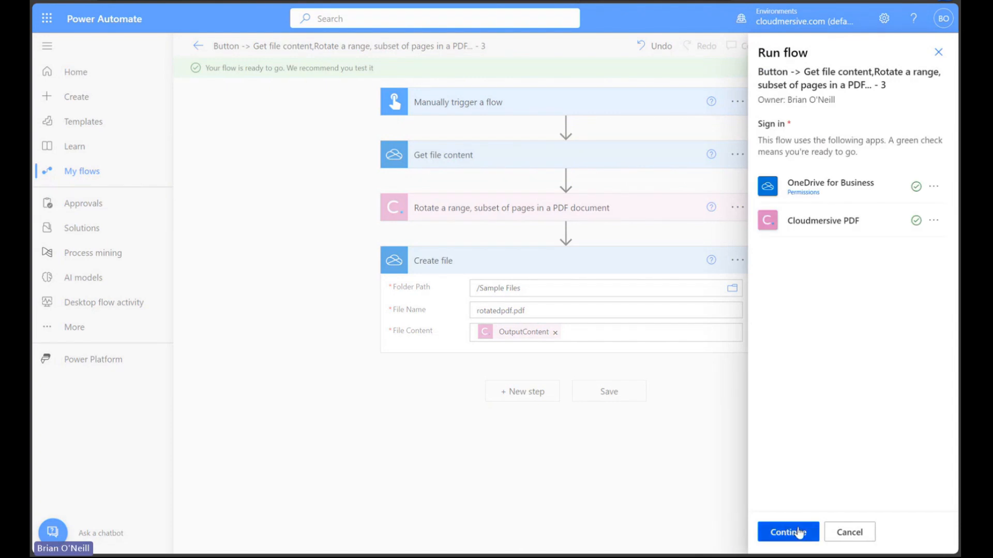
{"action": "left_click", "coordinate": [799, 533]}
{"action": "left_click", "coordinate": [800, 533]}
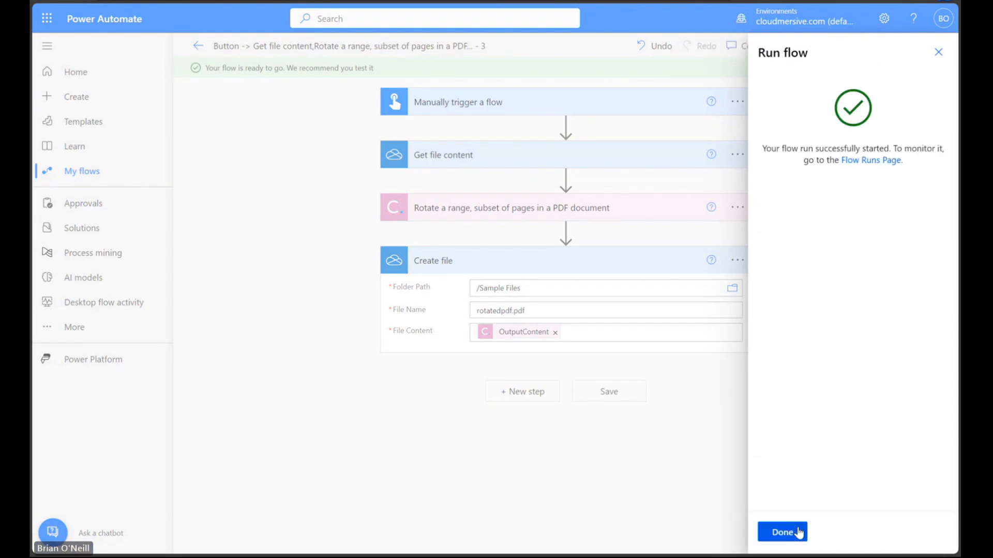
{"action": "left_click", "coordinate": [799, 533]}
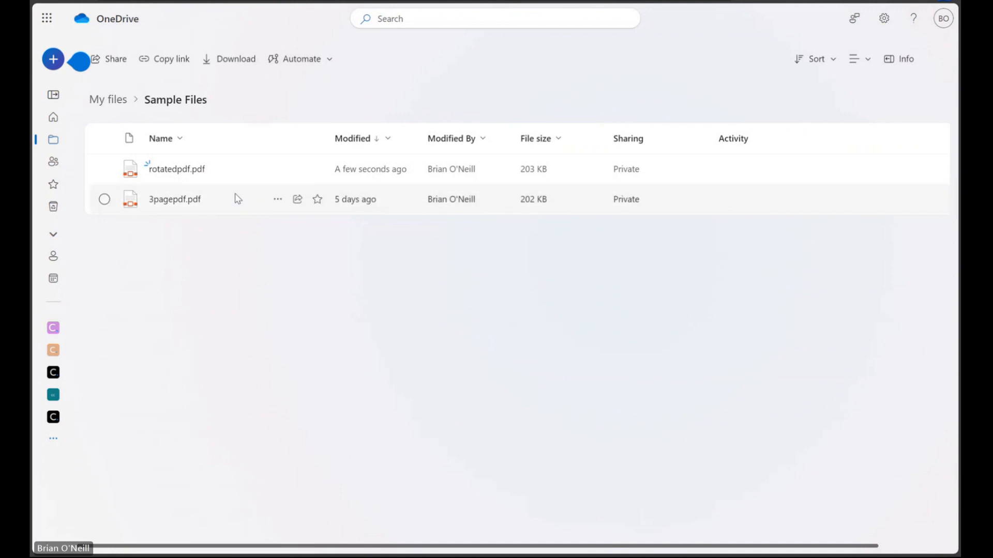
In OneDrive, open rotatedpdf.pdf from the Sample Files folder, examine the orientation of its pages, and close the preview
{"action": "left_click", "coordinate": [191, 169]}
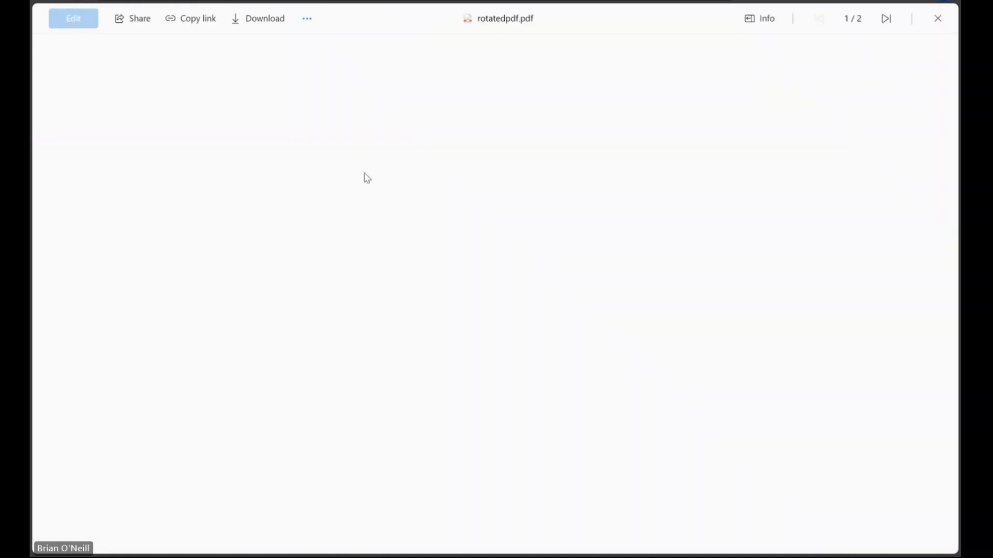
{"action": "scroll", "coordinate": [599, 338], "scroll_direction": "down", "scroll_amount": 3}
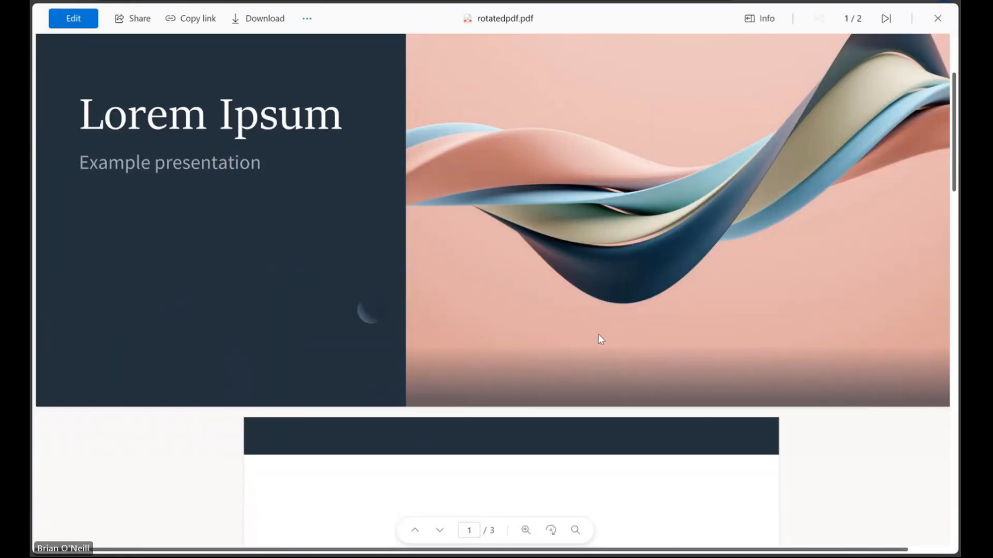
{"action": "scroll", "coordinate": [600, 339], "scroll_direction": "down", "scroll_amount": 7}
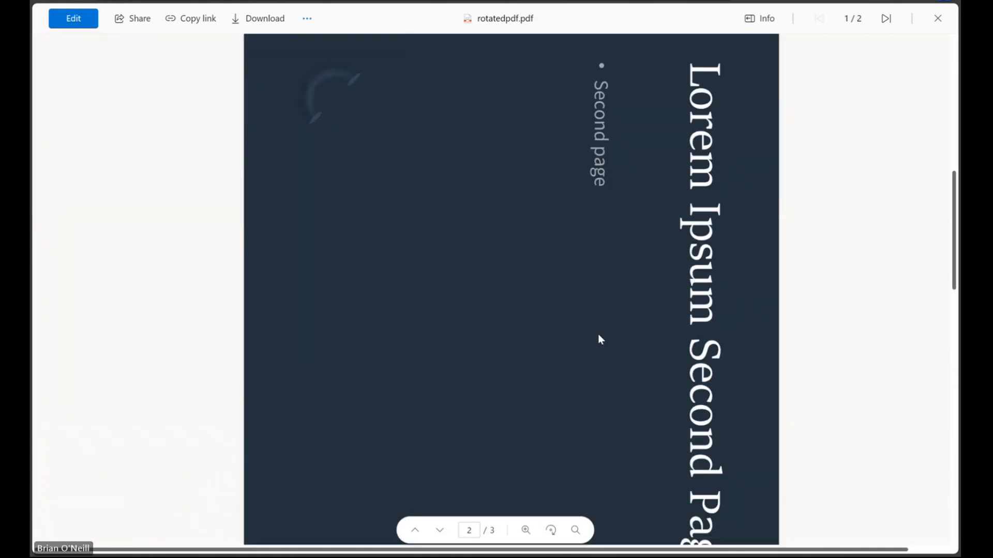
{"action": "scroll", "coordinate": [599, 335], "scroll_direction": "down", "scroll_amount": 3}
{"action": "scroll", "coordinate": [599, 336], "scroll_direction": "down", "scroll_amount": 8}
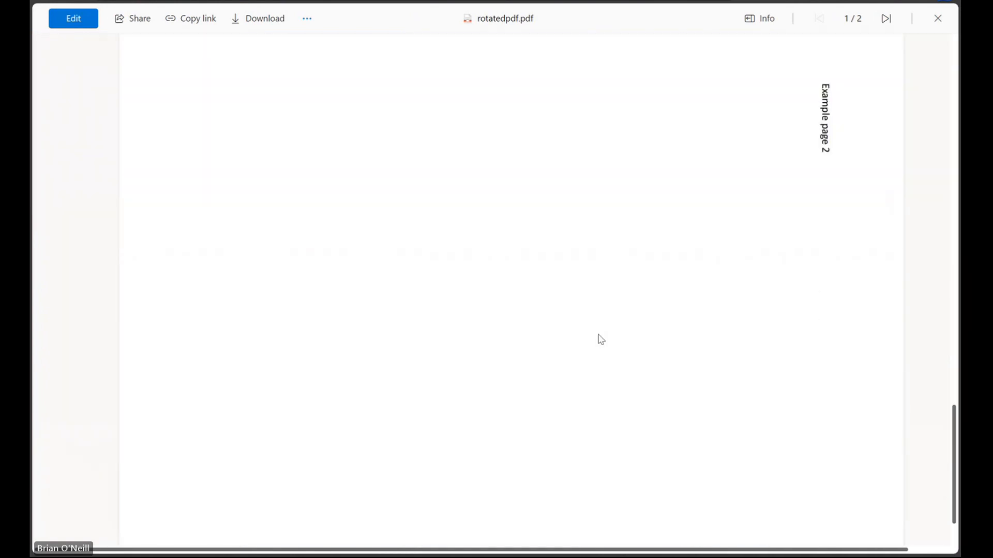
{"action": "scroll", "coordinate": [600, 339], "scroll_direction": "up", "scroll_amount": 2}
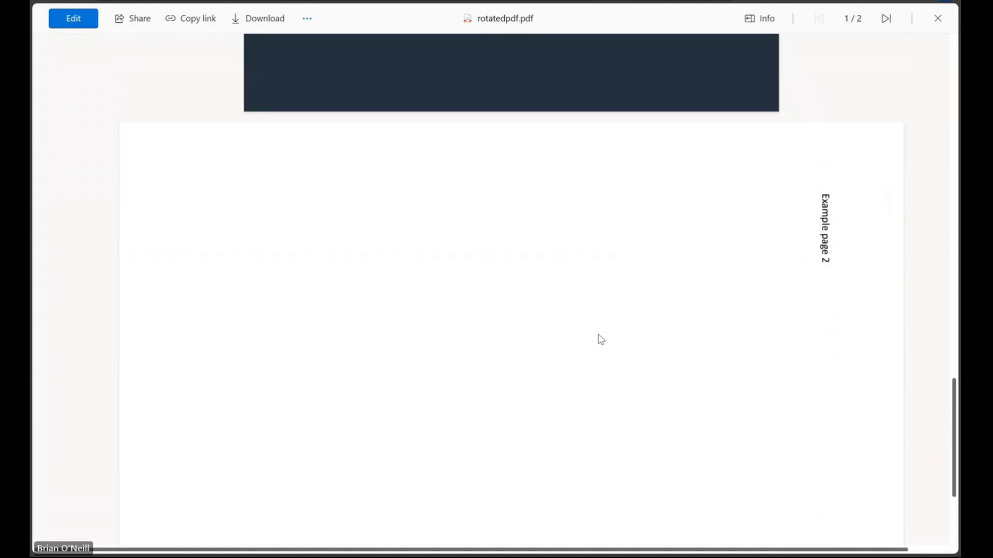
{"action": "key", "text": "Escape"}
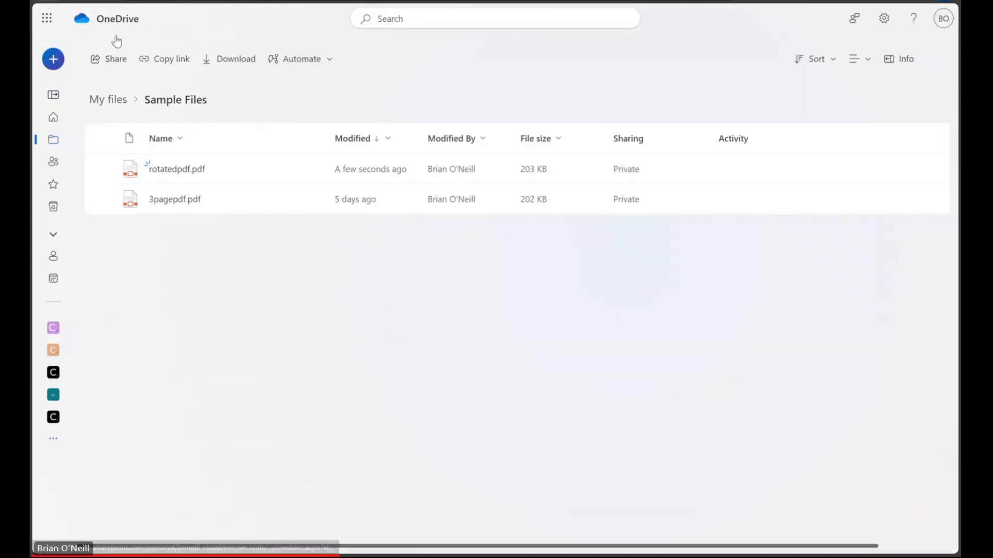
Open the original 3pagepdf.pdf and examine its page orientation for comparison with the rotated file
{"action": "left_click", "coordinate": [189, 202]}
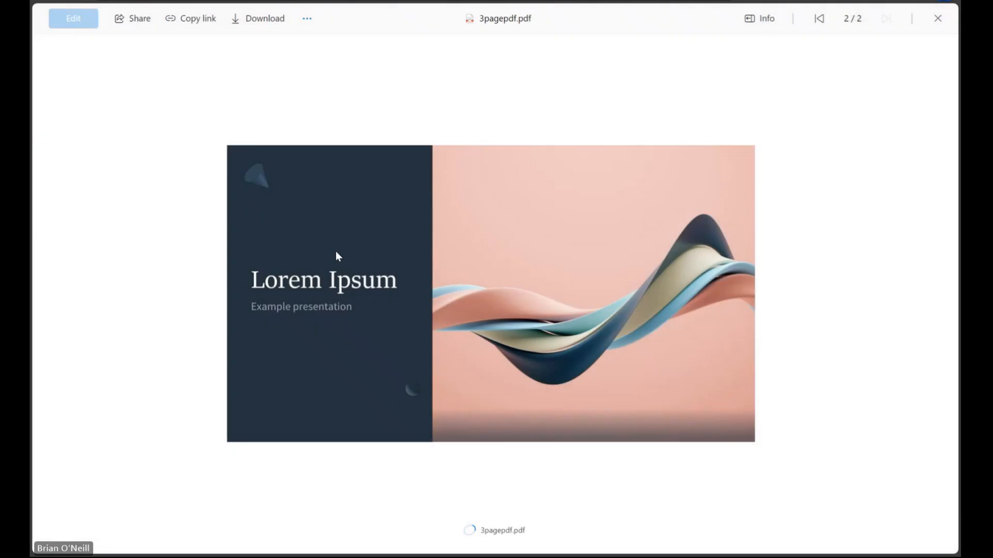
{"action": "scroll", "coordinate": [549, 355], "scroll_direction": "down", "scroll_amount": 5}
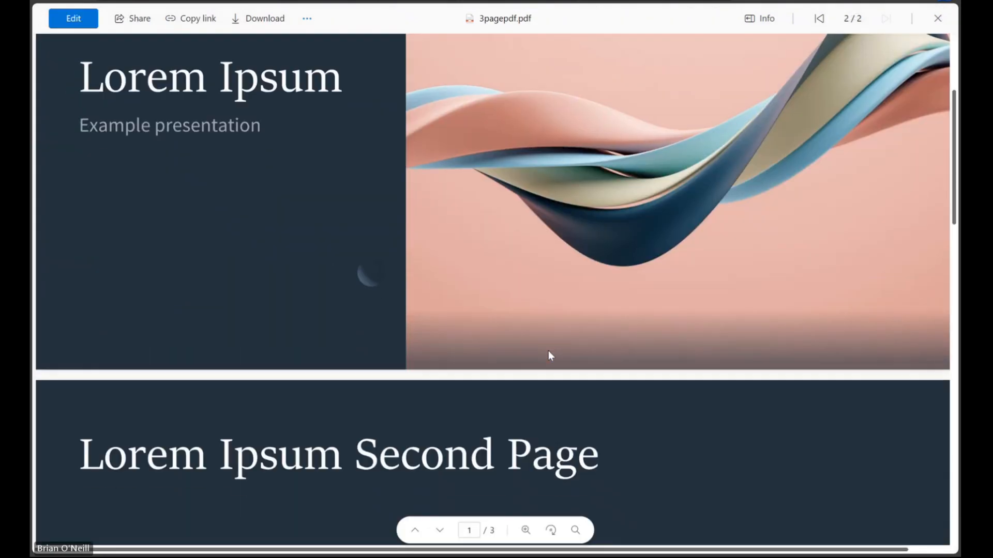